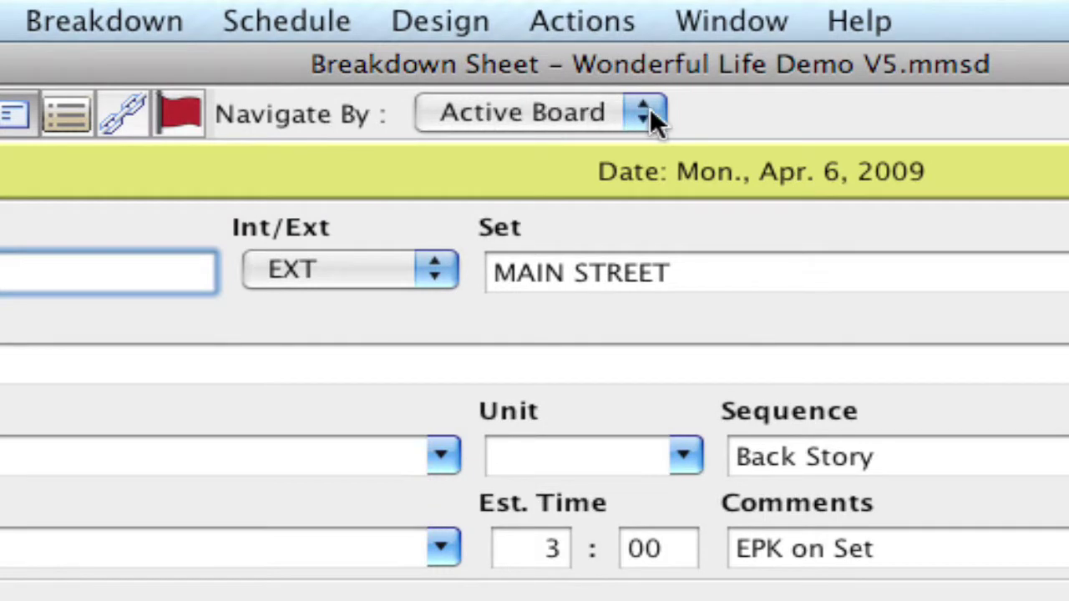
# Step: Keep Active Board as the breakdown sheet navigation order and advance sheet by sheet to scene 12, BACK ROOM DRUGSTORE
pyautogui.click(650, 110)
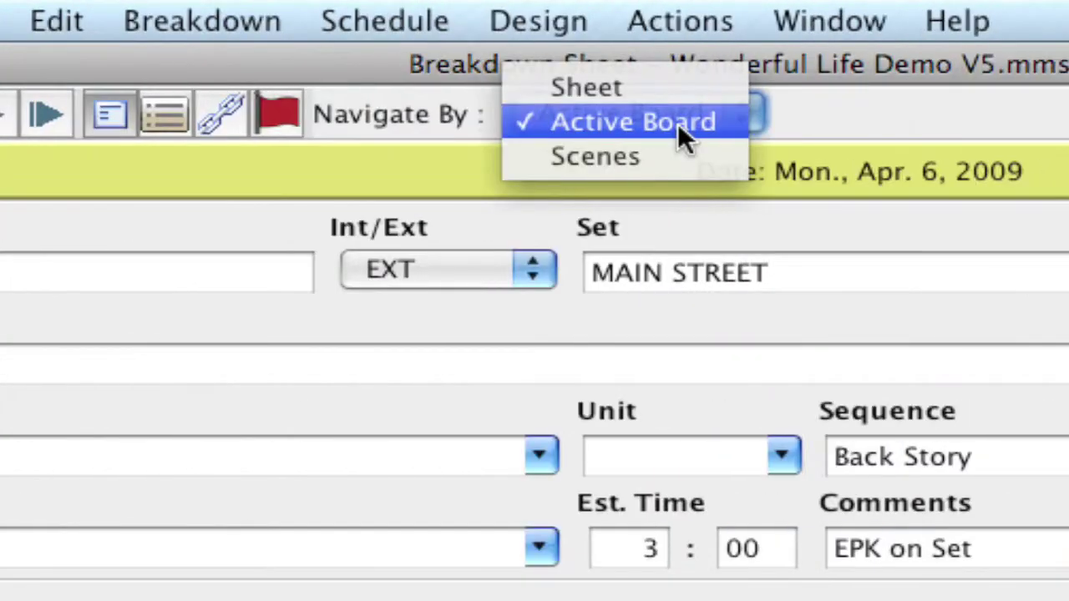
pyautogui.click(1036, 121)
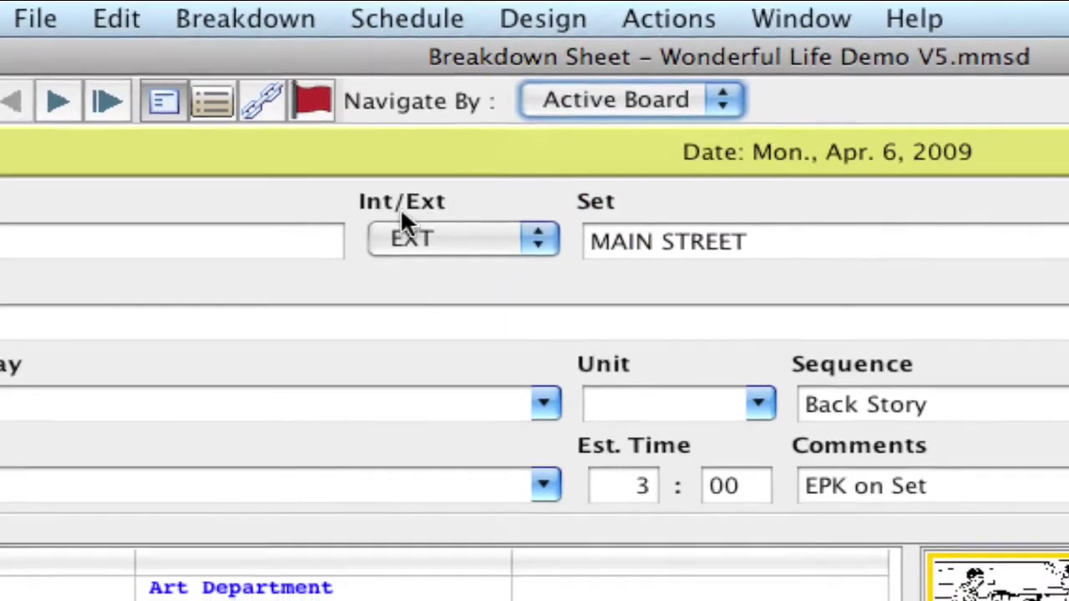
pyautogui.click(58, 101)
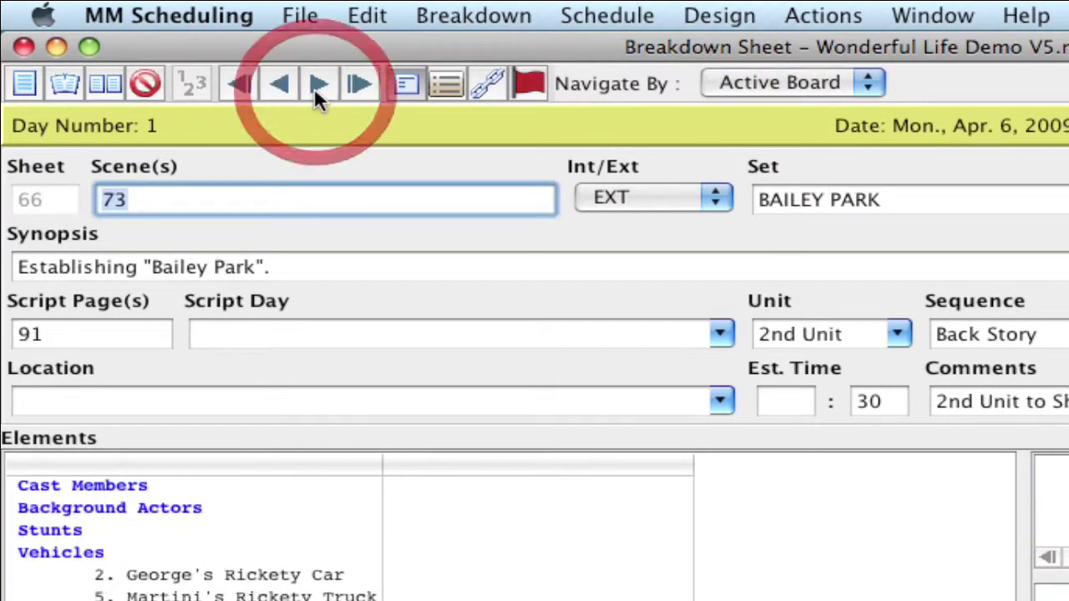
pyautogui.click(317, 84)
pyautogui.click(318, 85)
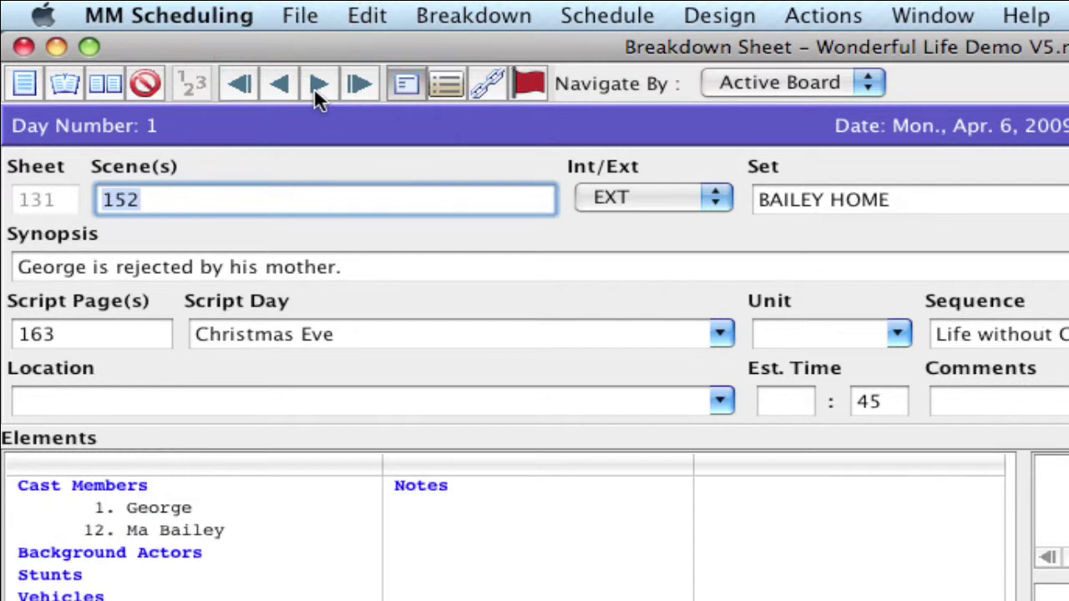
pyautogui.click(318, 85)
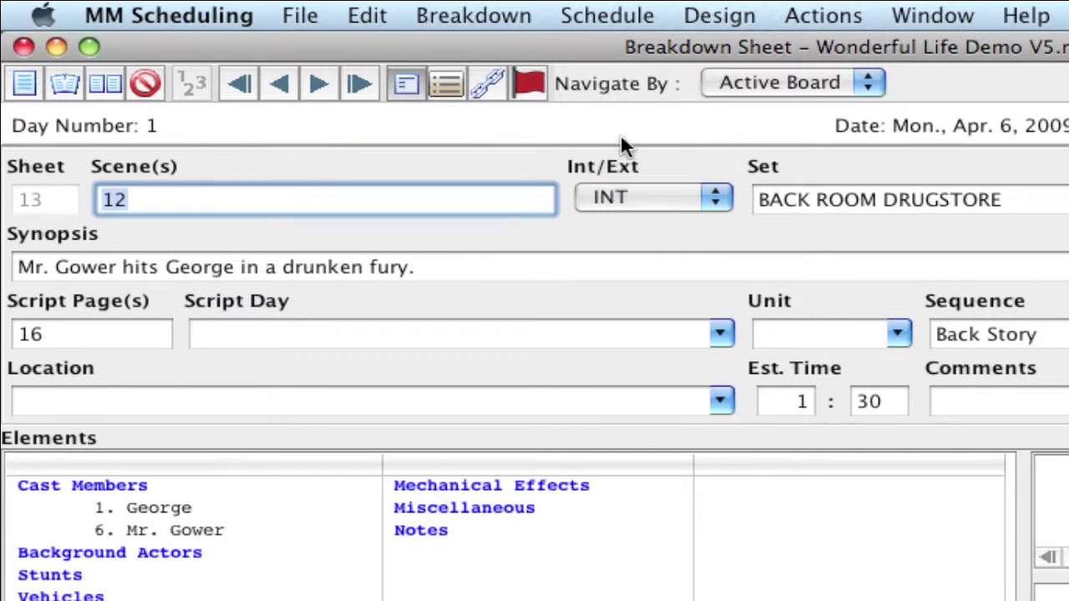
# Step: Show scene 12's strip in the Actor Scenario stripboard and return from that strip to its breakdown sheet
pyautogui.click(602, 12)
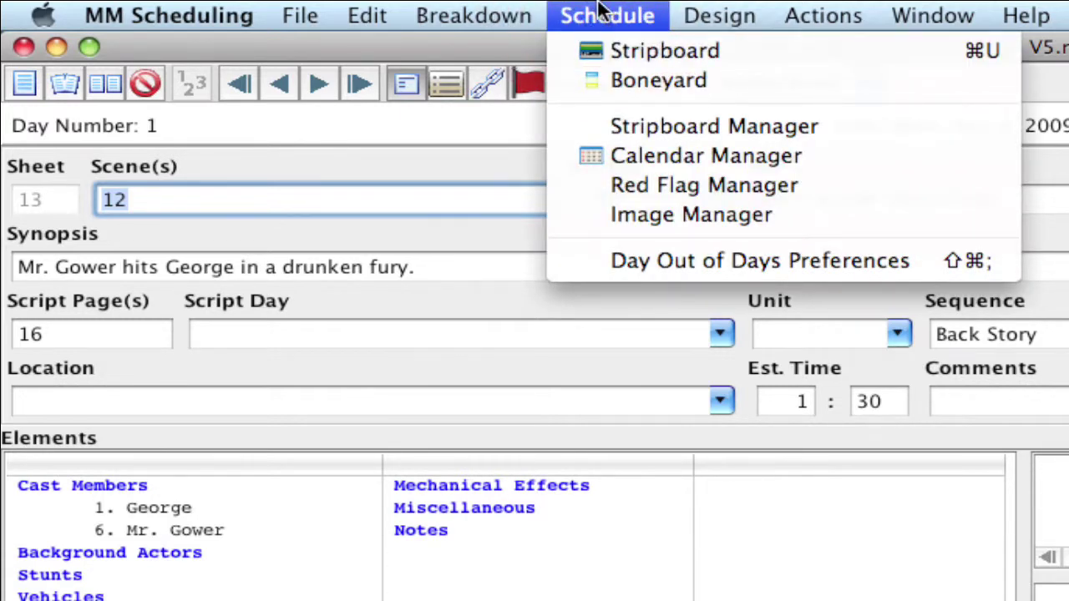
pyautogui.click(547, 30)
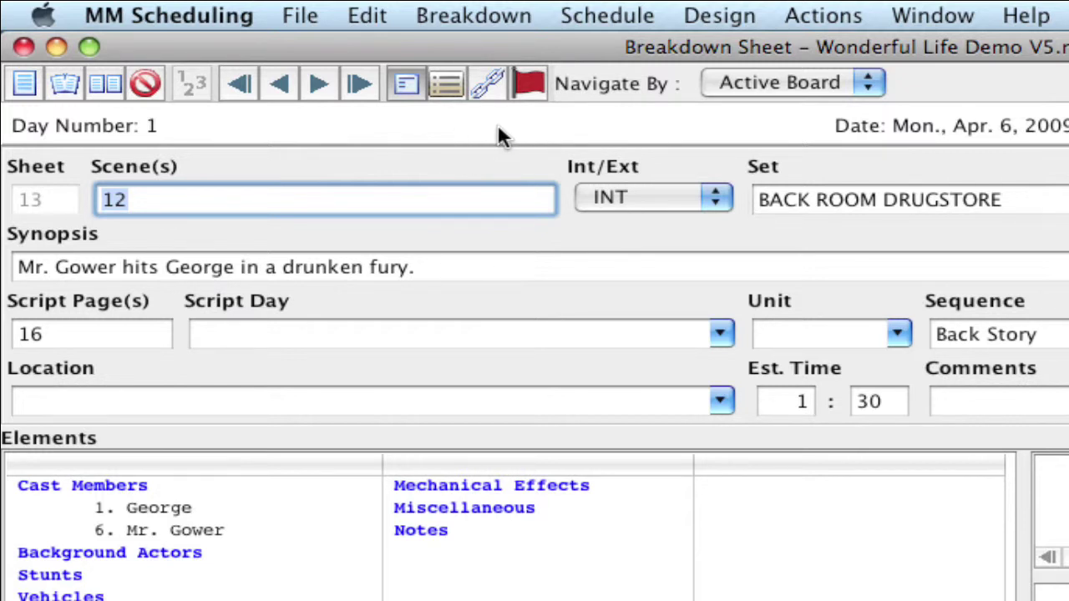
pyautogui.click(571, 130)
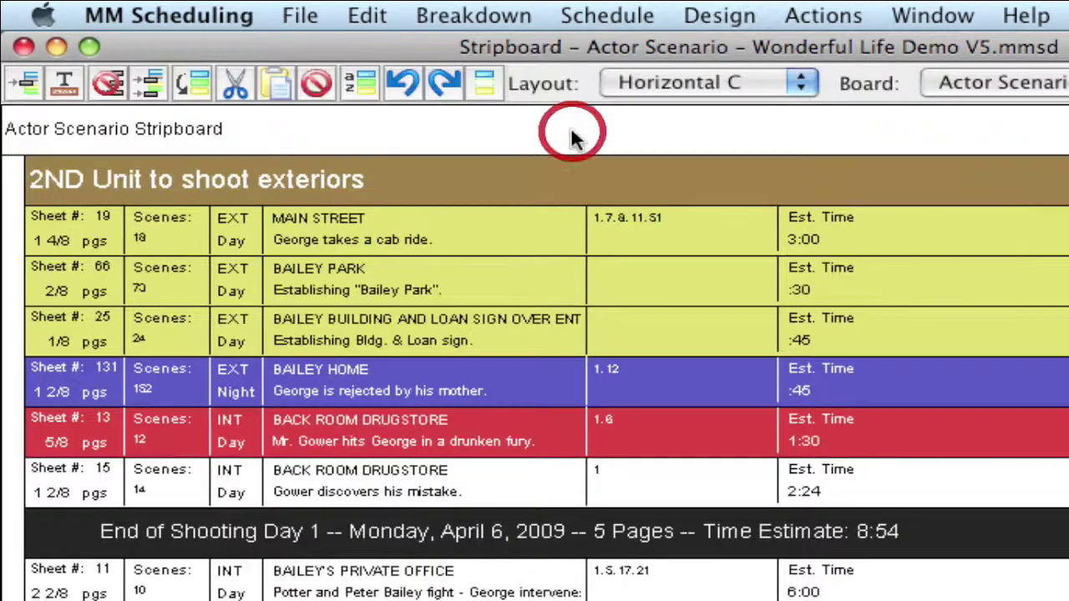
pyautogui.doubleClick(421, 446)
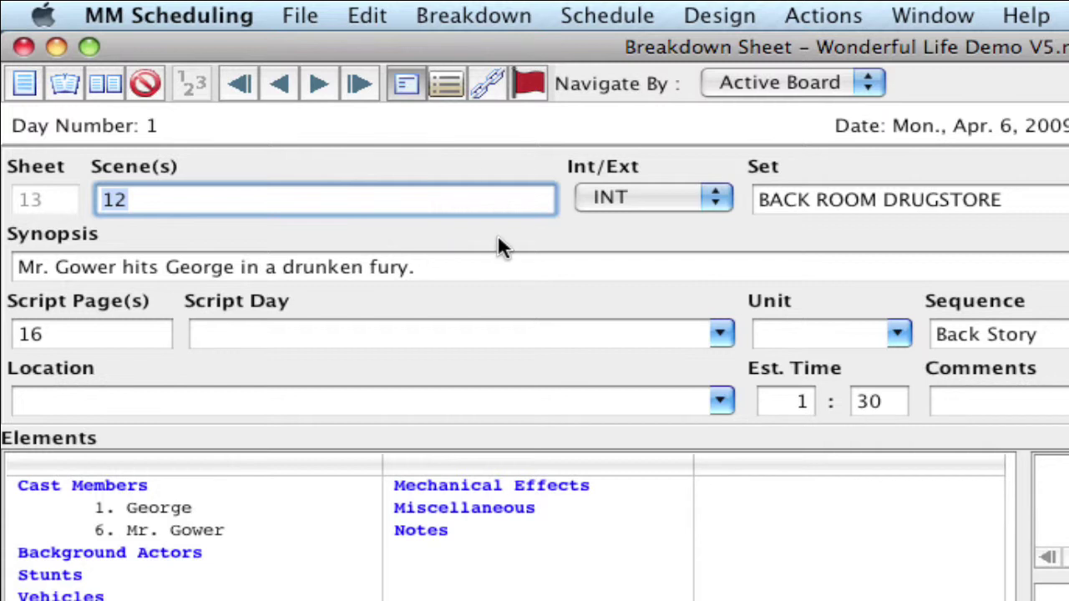
# Step: Set the breakdown sheet navigation to Sheet and go to the previous sheet
pyautogui.click(775, 82)
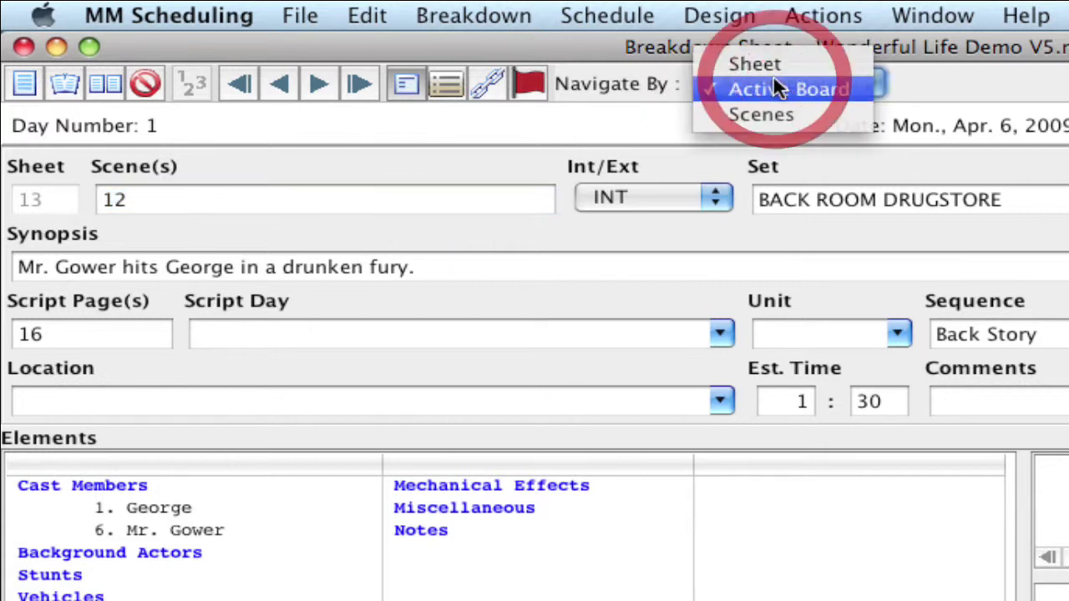
pyautogui.click(772, 63)
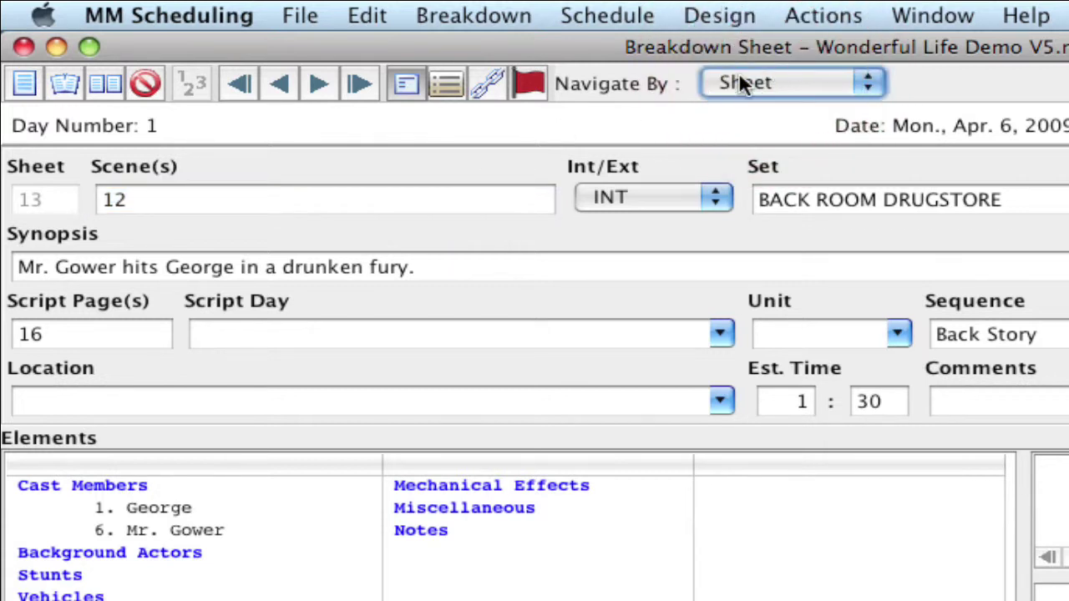
pyautogui.click(289, 92)
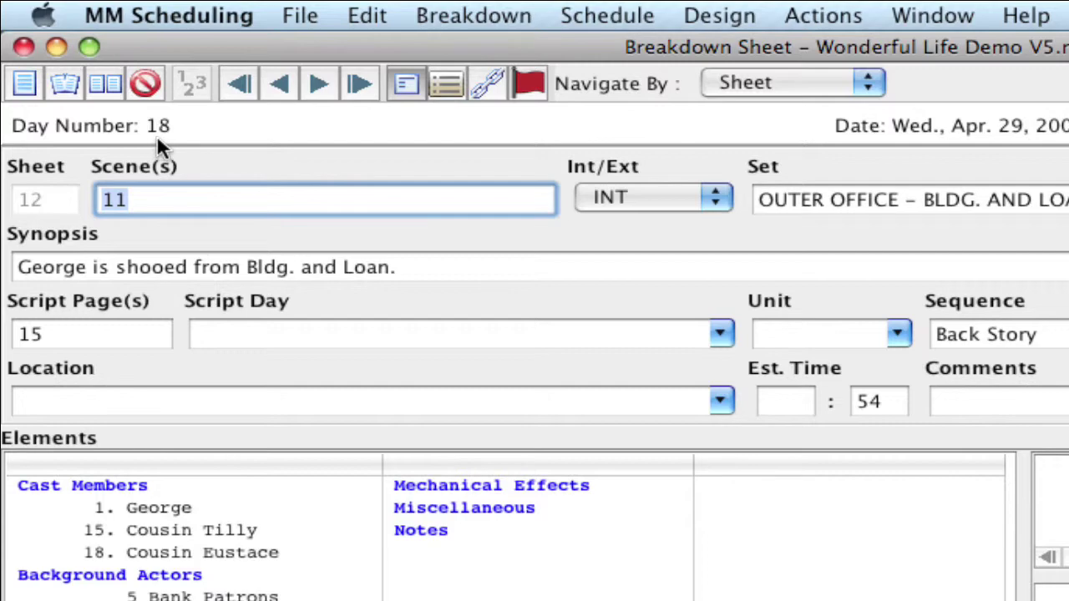
# Step: Find scene 11's strip in the stripboard among its surrounding strips and reopen its breakdown sheet from there
pyautogui.click(203, 136)
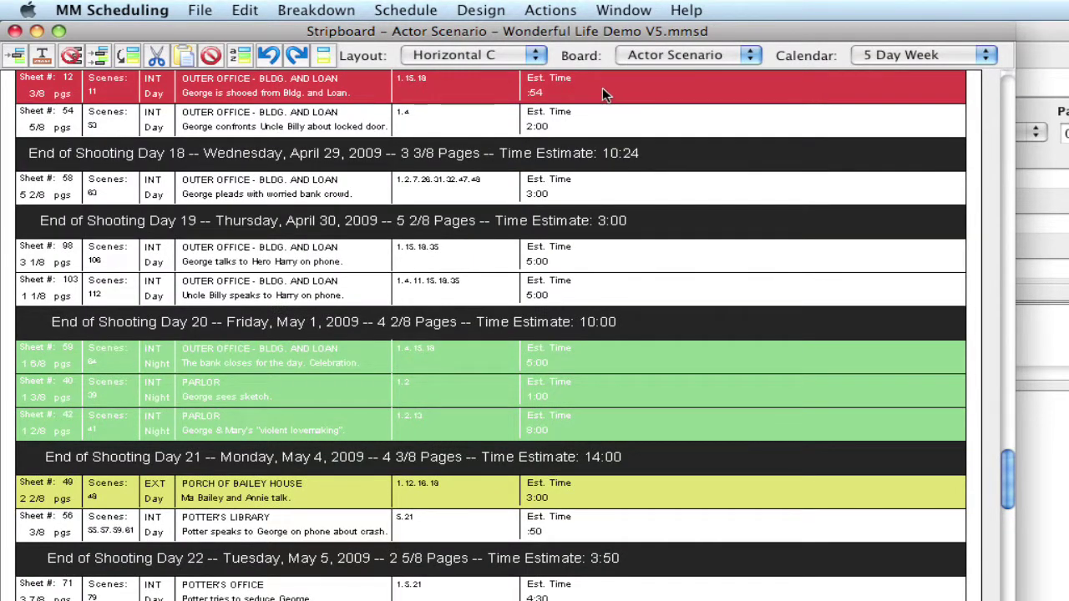
pyautogui.moveTo(1006, 464); pyautogui.dragTo(1006, 434)
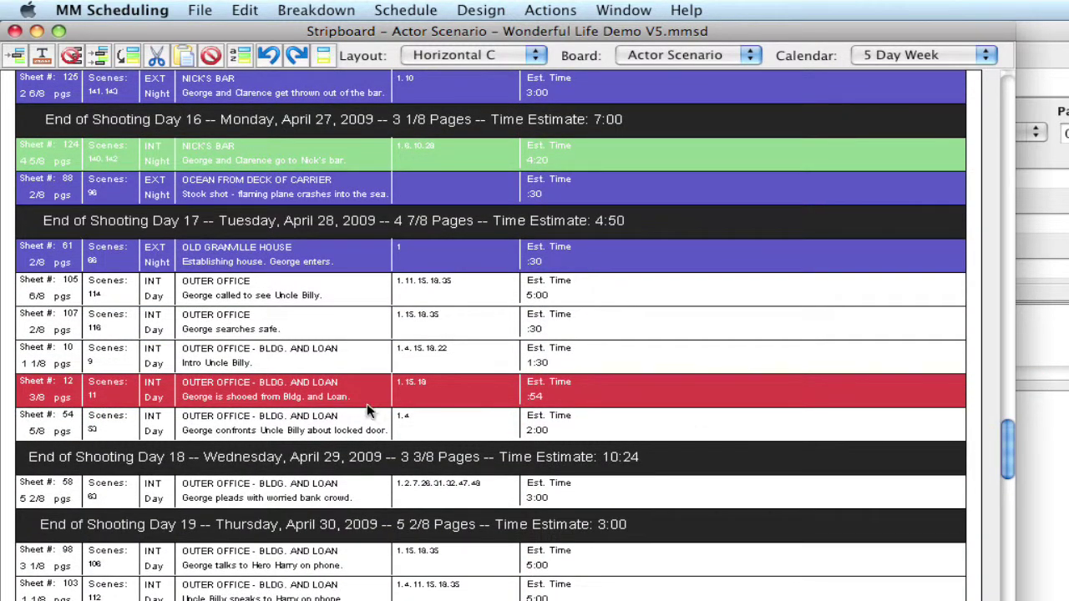
pyautogui.doubleClick(321, 400)
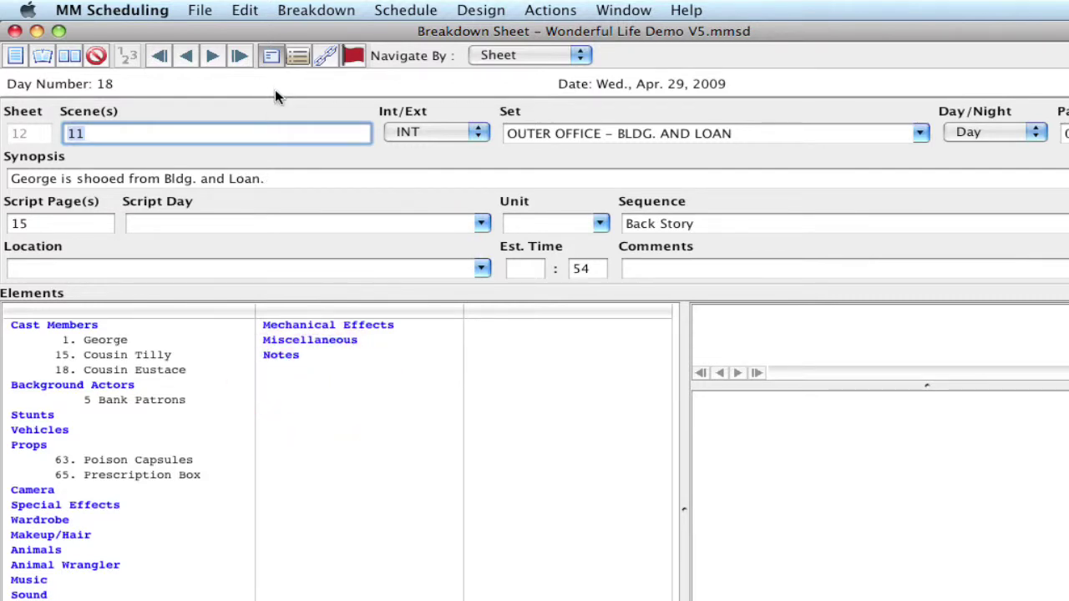
# Step: Switch to the stripboard and review the Edit, Goto and Select commands offered for the NICK'S BAR strip of sheet 125
pyautogui.click(297, 90)
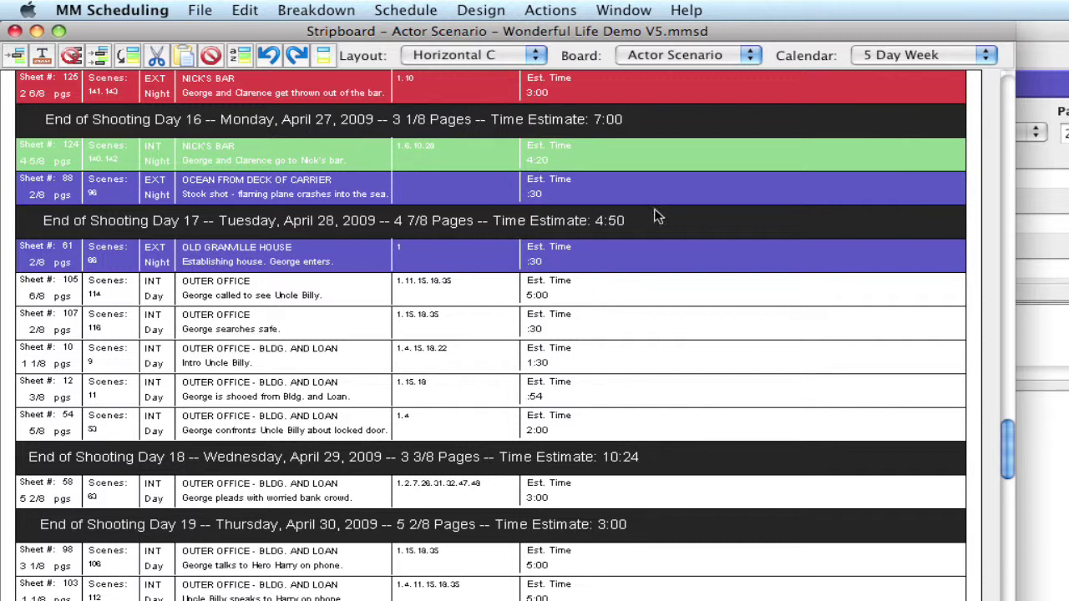
pyautogui.rightClick(291, 86)
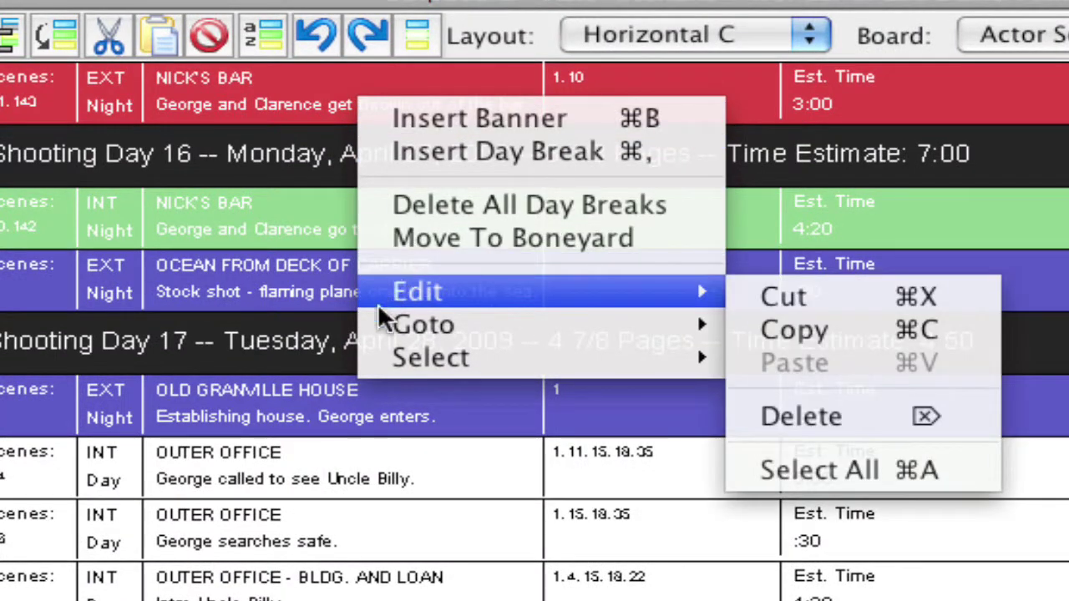
pyautogui.moveTo(367, 351)
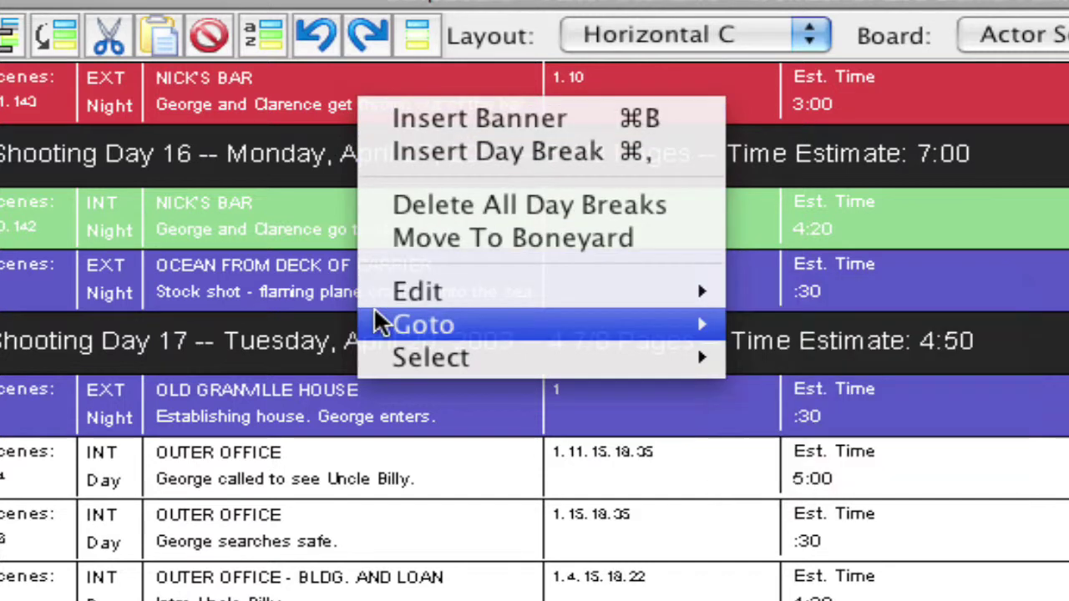
pyautogui.moveTo(375, 321)
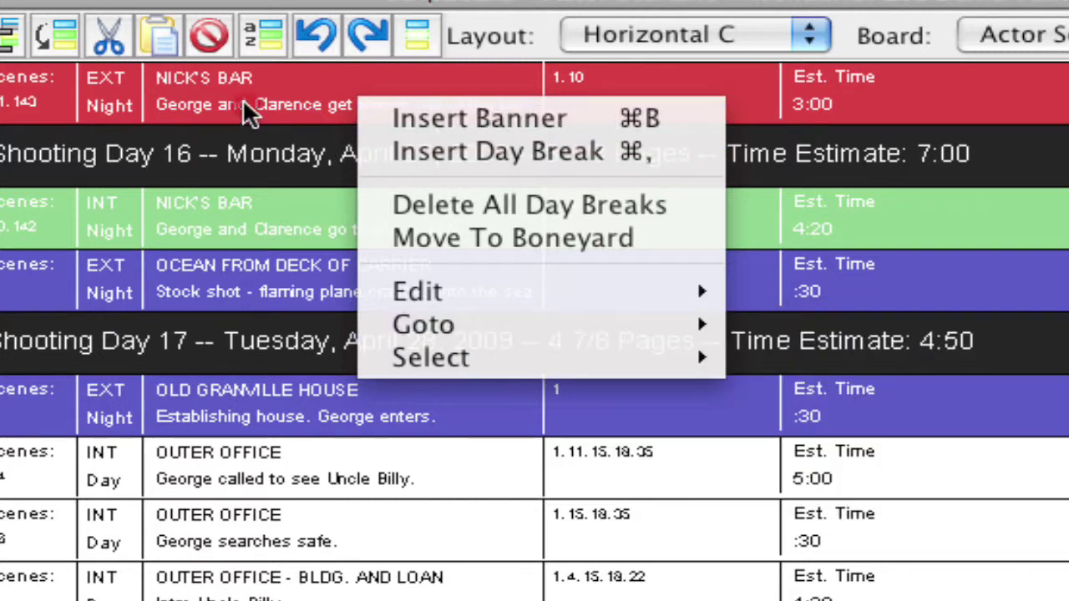
pyautogui.click(246, 110)
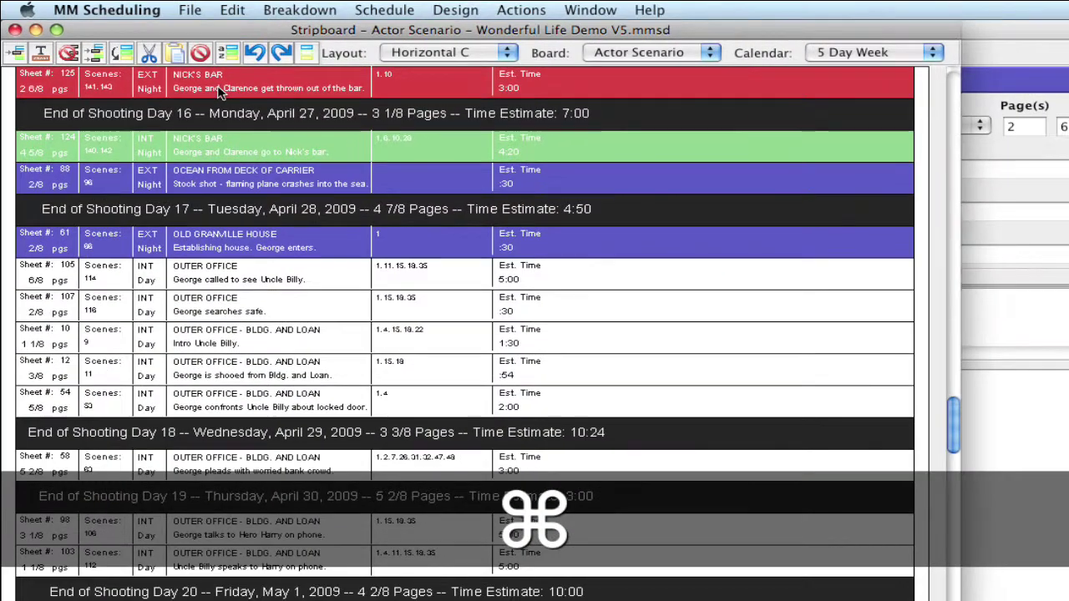
# Step: Go to the Boneyard, move its window aside so the stripboard shows beside it, and return to the stripboard
pyautogui.press('super+5')
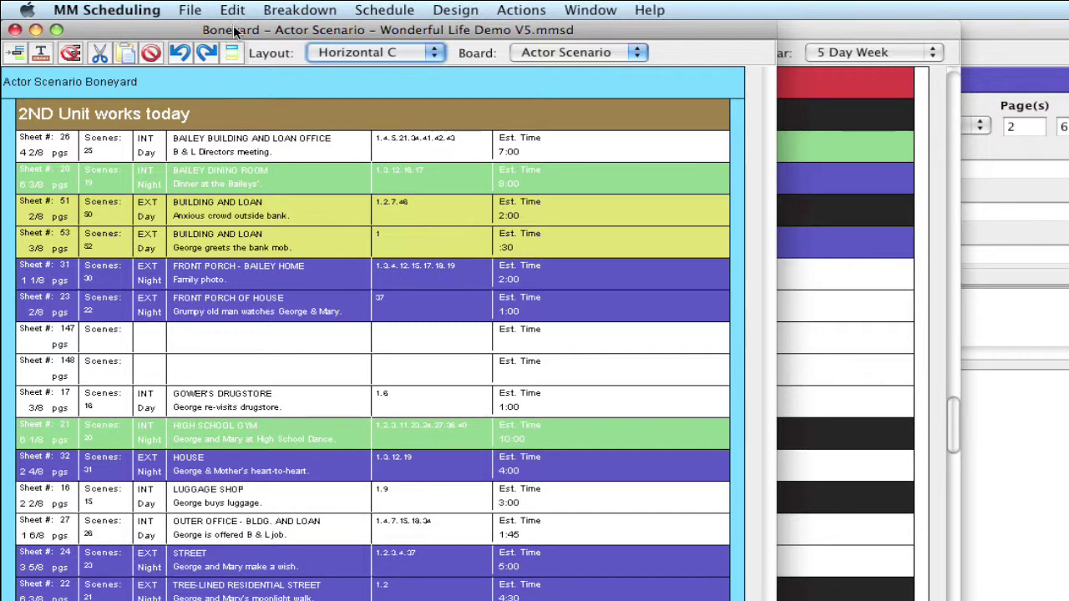
pyautogui.moveTo(247, 31); pyautogui.dragTo(843, 33)
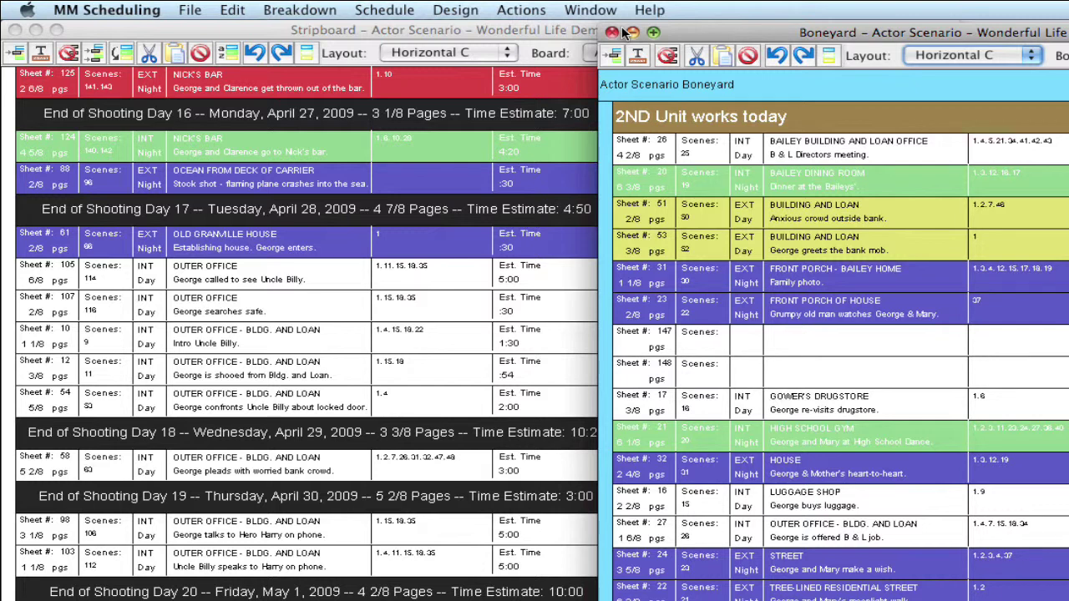
pyautogui.press('super+5')
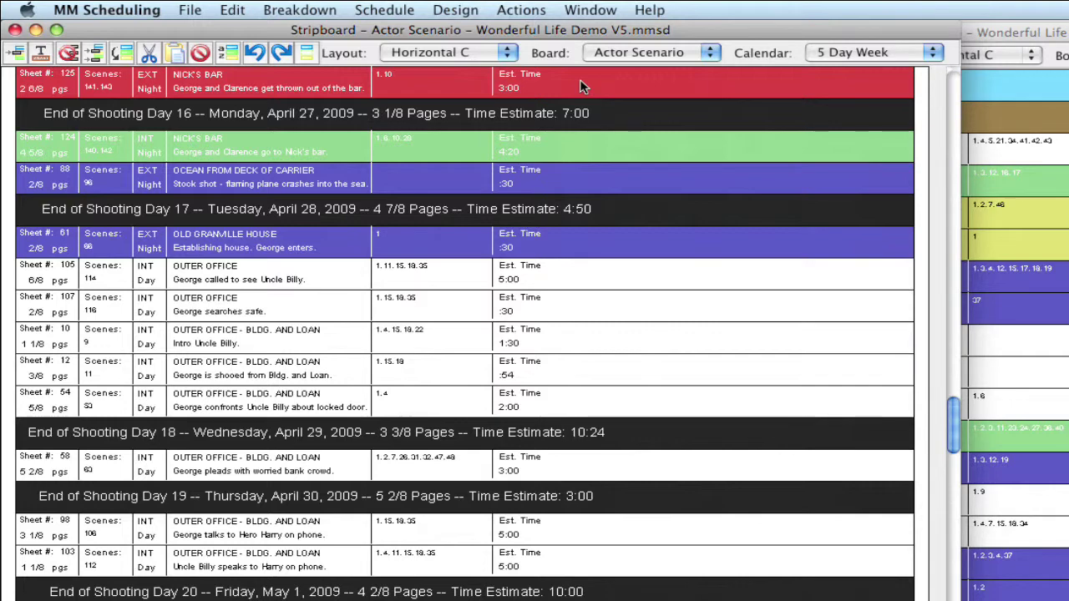
# Step: Review the Select commands for switching strip designs, stripboards and calendars, and dismiss them without choosing one
pyautogui.rightClick(582, 87)
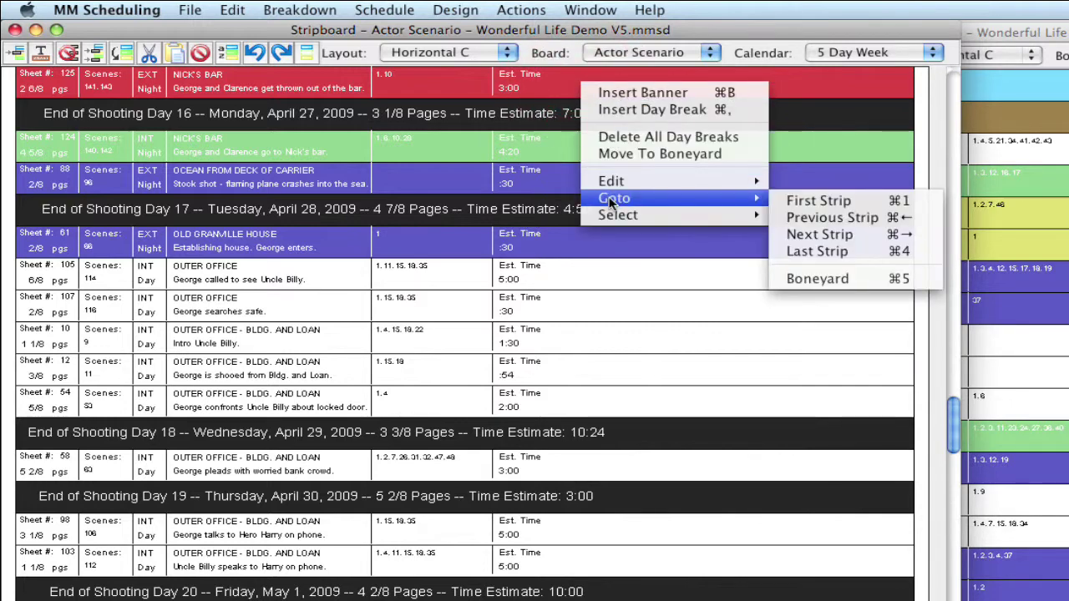
pyautogui.moveTo(603, 215)
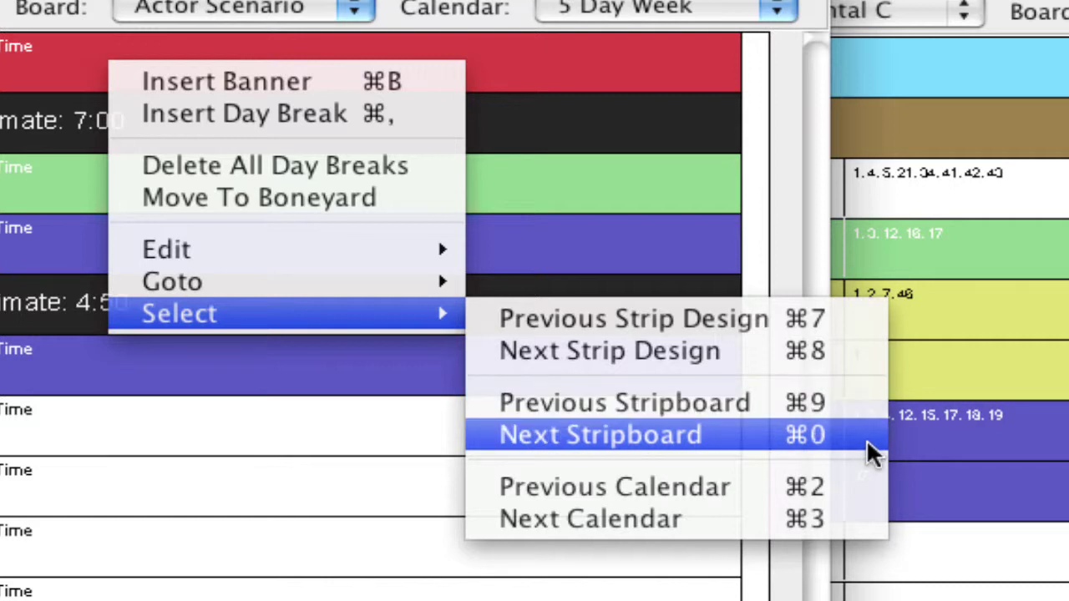
pyautogui.click(6, 58)
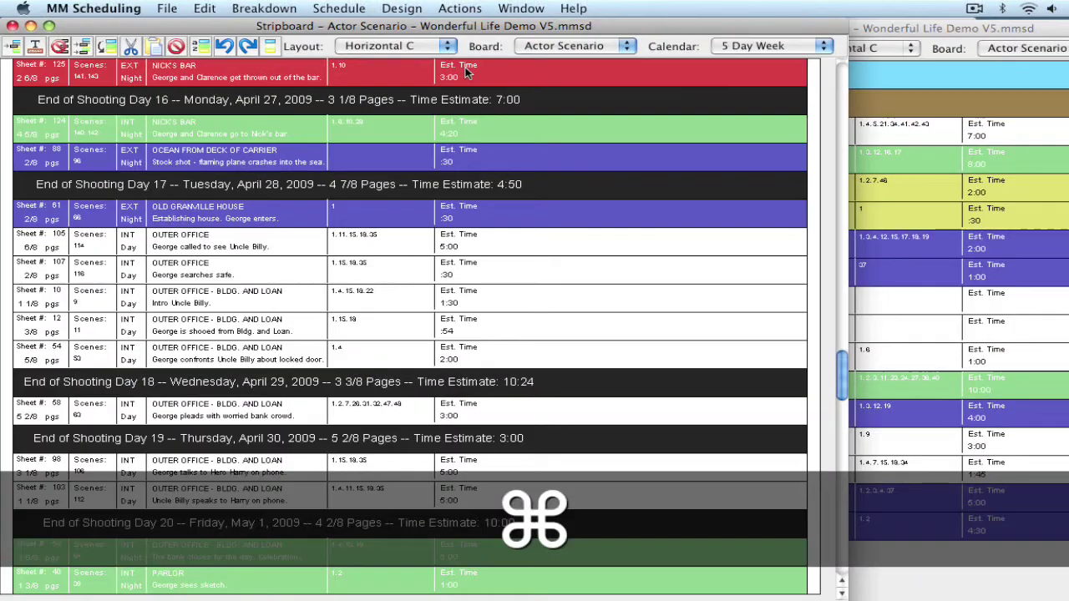
# Step: Cycle forward through the schedule's stripboards until Actor Scenario is shown again, and step back through the previous stripboards
pyautogui.press('super+0')
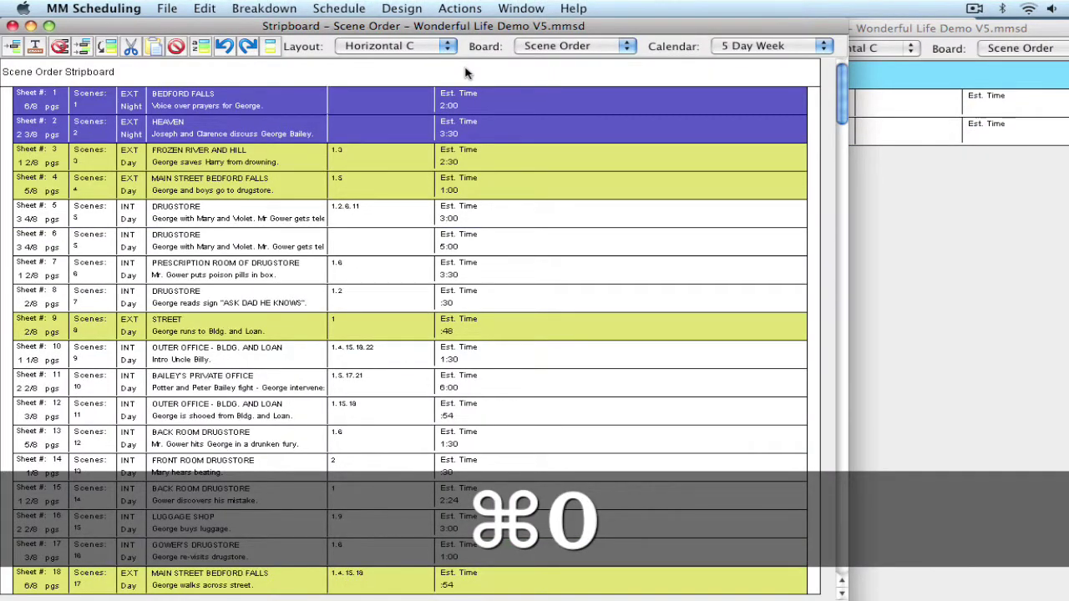
pyautogui.press('super+0')
pyautogui.press('super+0')
pyautogui.press('super+0')
pyautogui.press('super+0')
pyautogui.press('super+0')
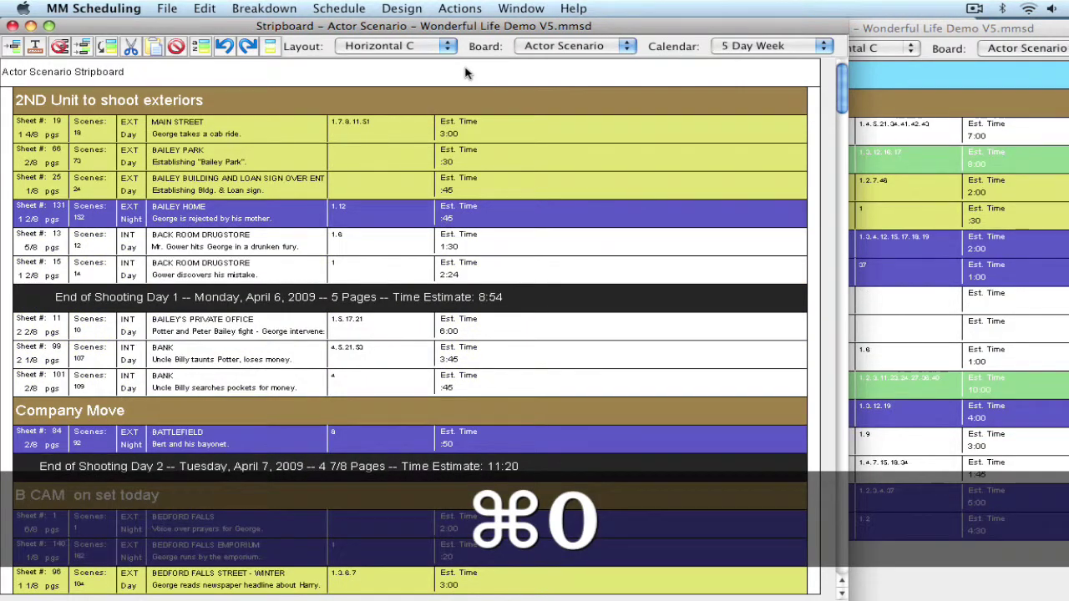
pyautogui.press('super+9')
pyautogui.press('super+9')
pyautogui.press('super+9')
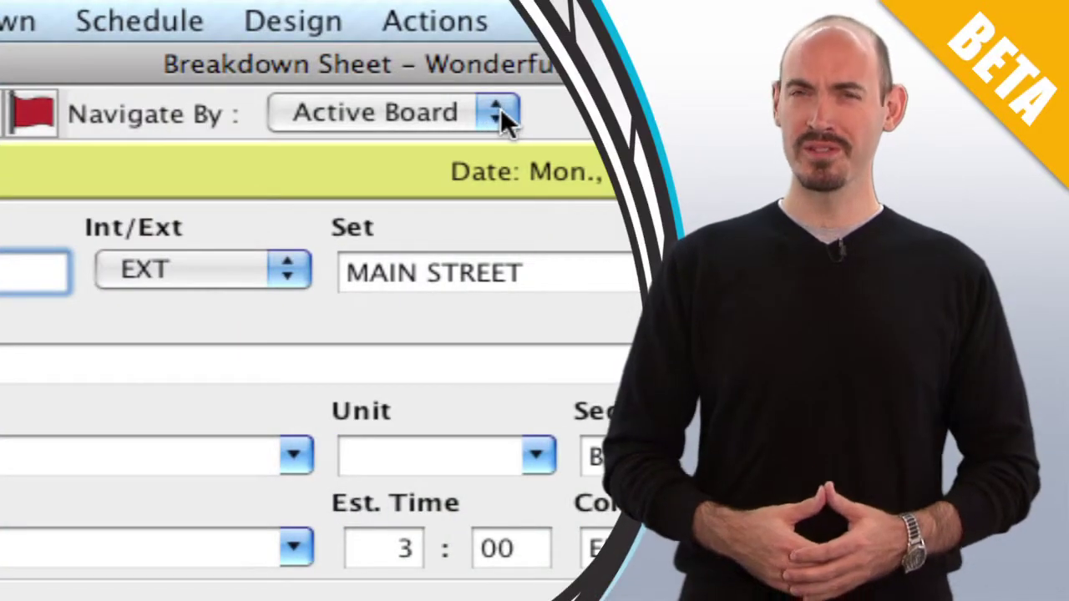
# Step: Open the Navigate By choices on the MAIN STREET breakdown sheet
pyautogui.click(503, 107)
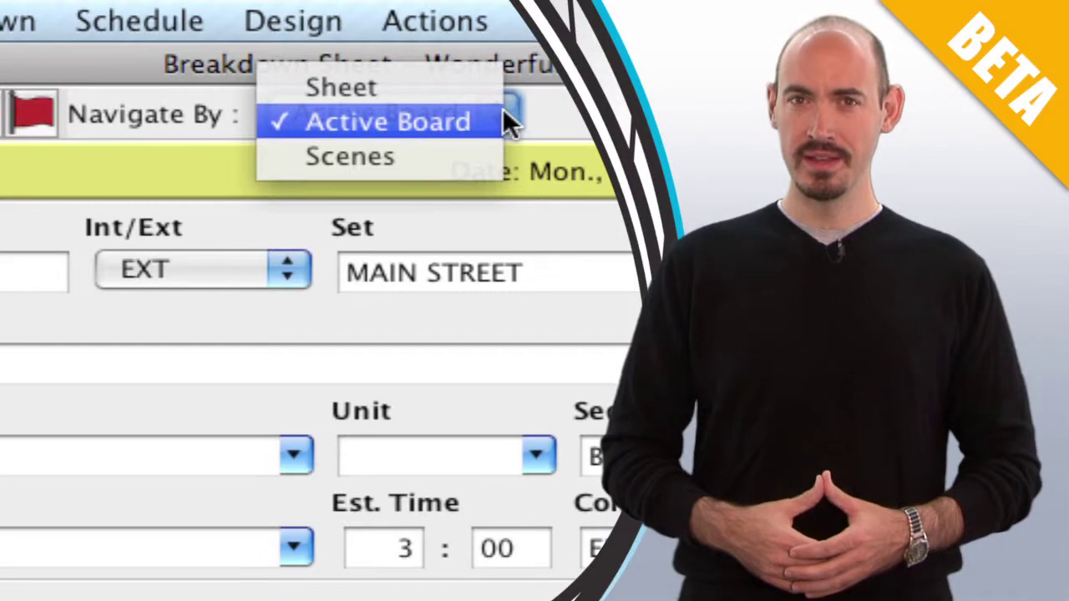